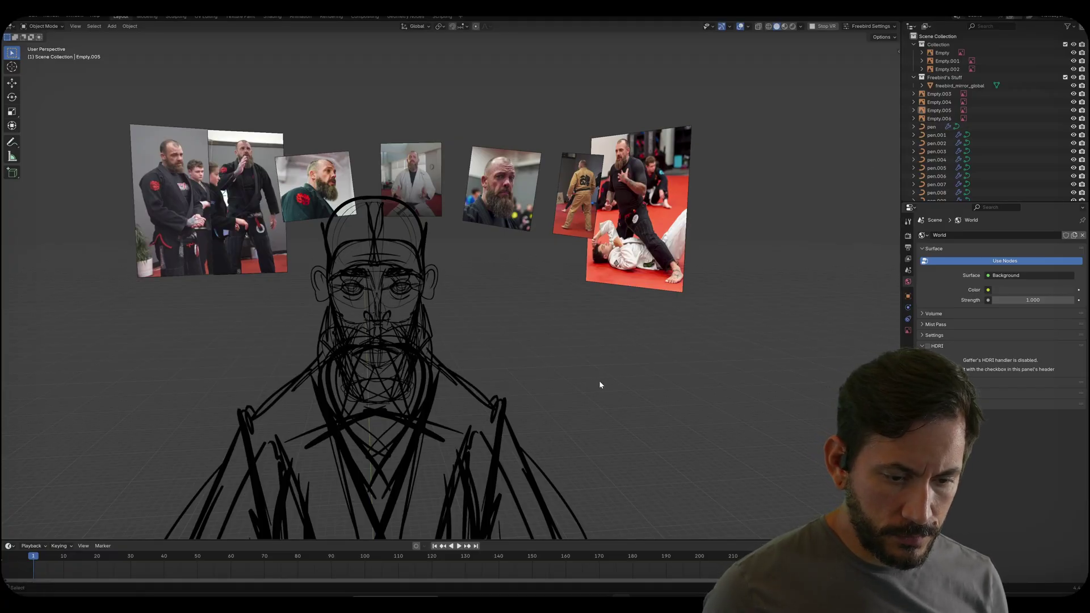
Step: Move all the drawing's pen strokes into a new collection named 'sketch'
click(863, 31)
click(865, 51)
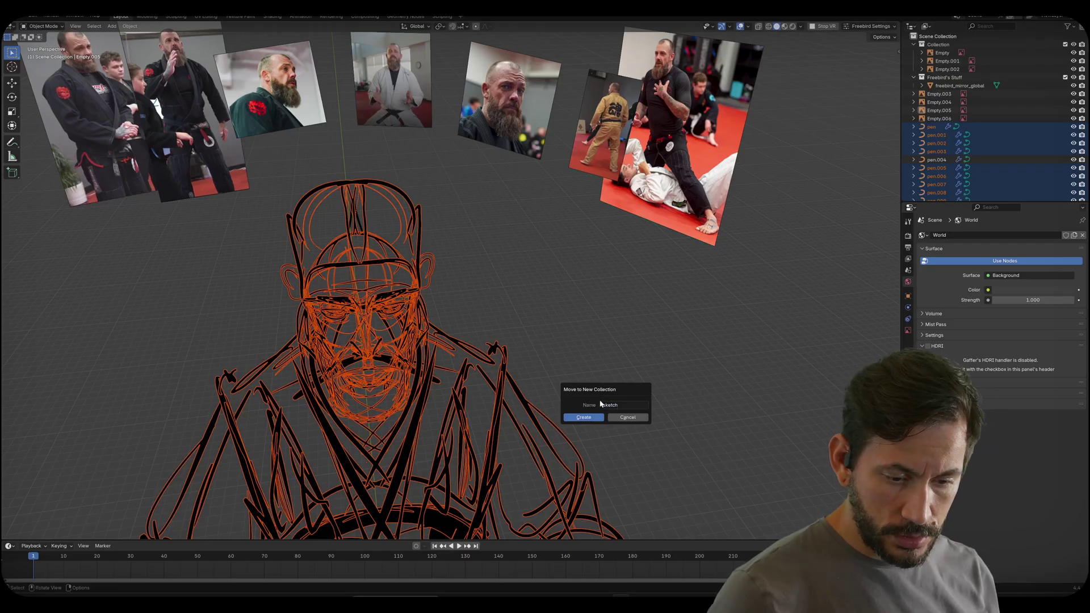
scroll(598, 382, down, 1)
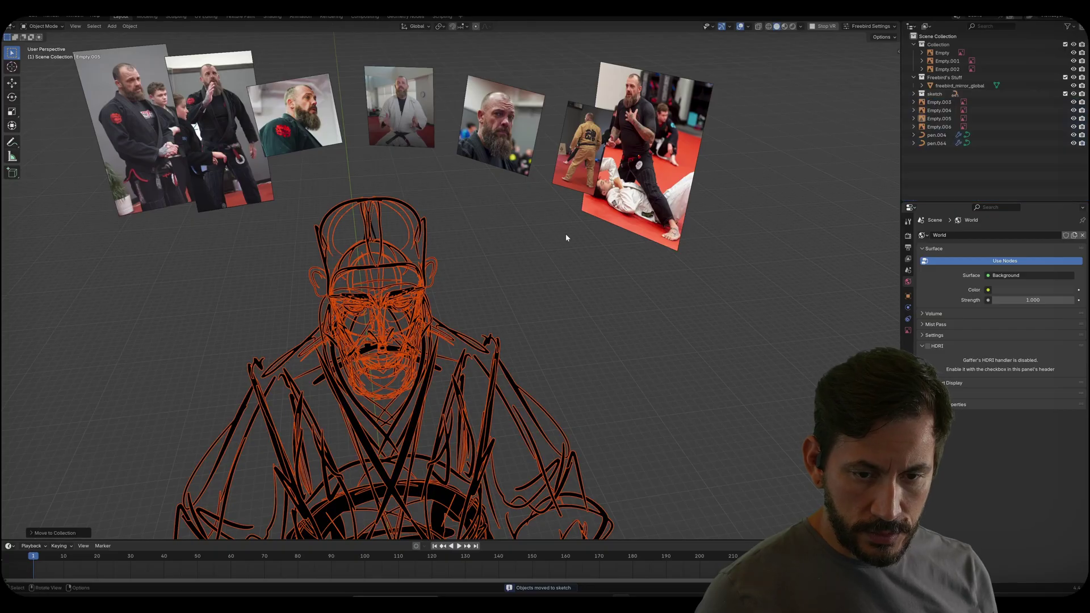
click(698, 345)
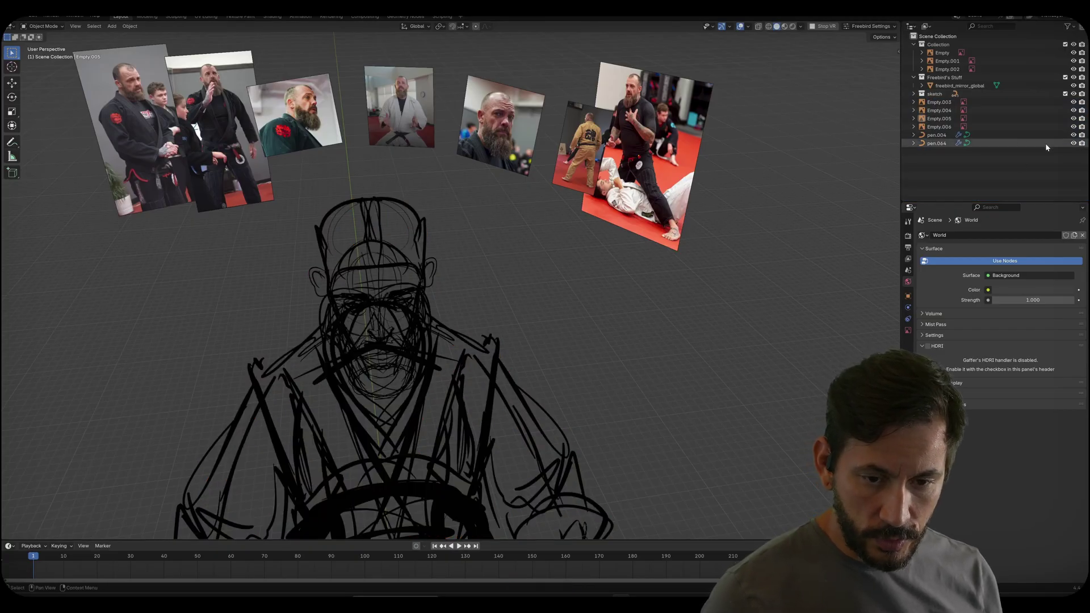
Step: Toggle the sketch collection's exclusion to spot leftovers, then delete stray strokes pen.004 and pen.064
click(1065, 94)
click(1065, 94)
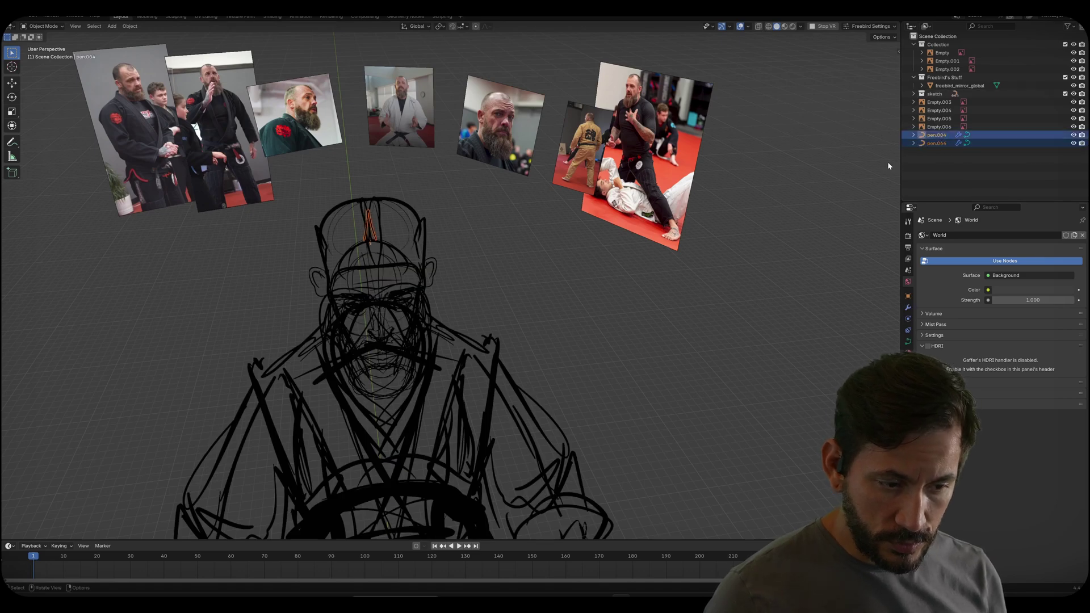
key(KP_Decimal)
scroll(500, 298, down, 3)
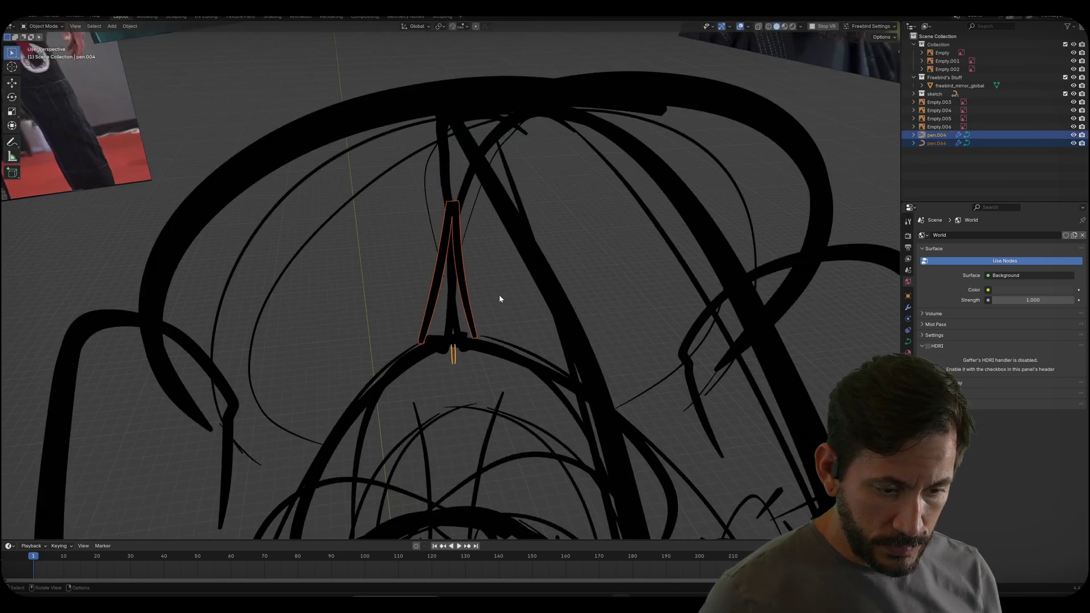
key(Delete)
scroll(503, 286, down, 10)
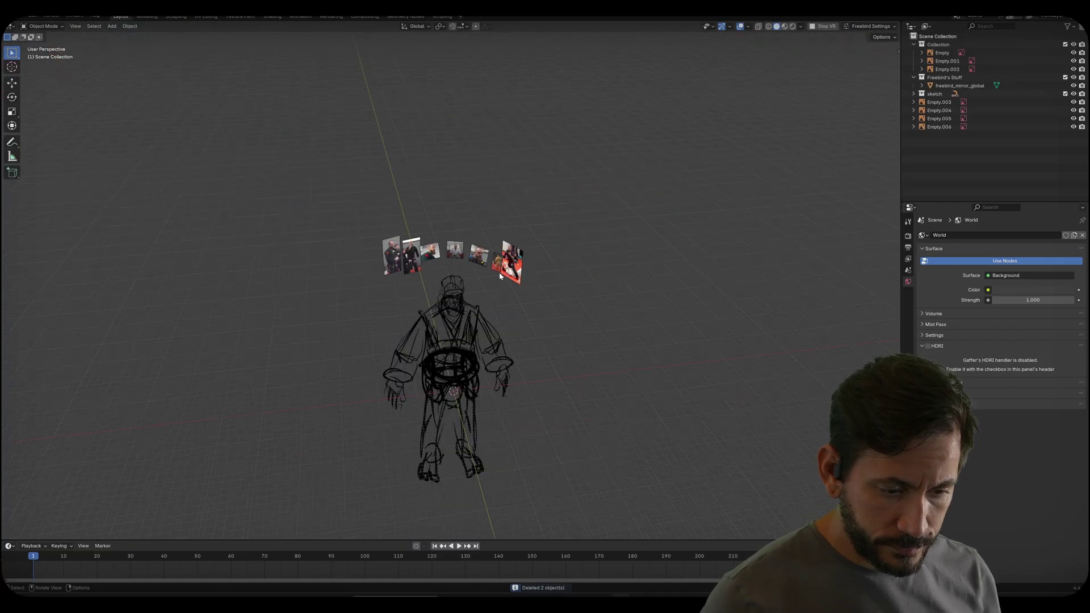
Step: Select every object in the sketch collection and view the figure from the front
mouse_move(533, 328)
middle_down()
mouse_move(606, 265)
mouse_move(1002, 145)
middle_up()
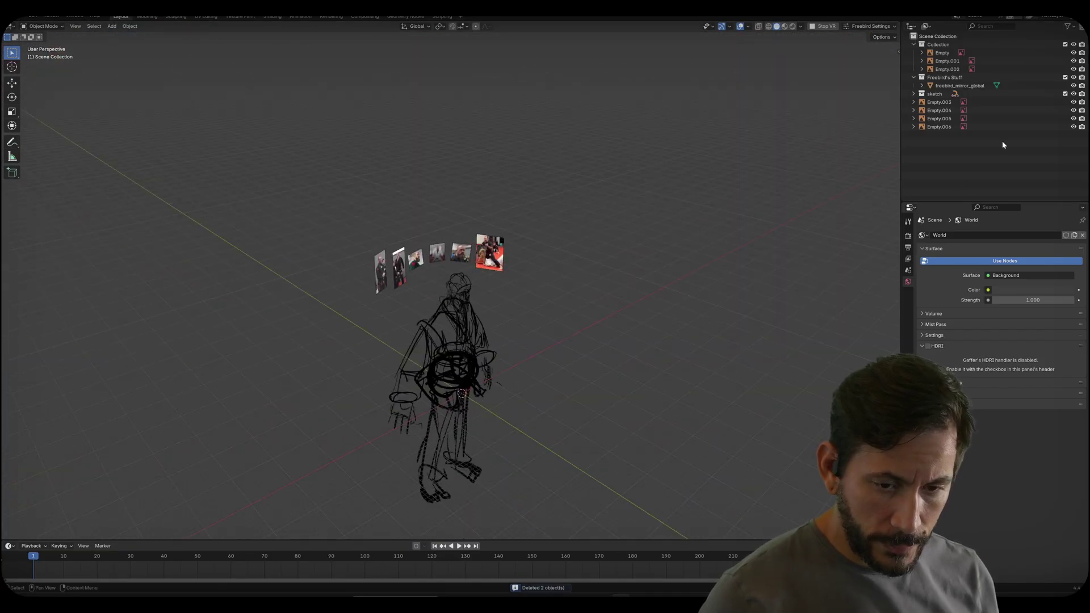
click(938, 96)
right_click(937, 96)
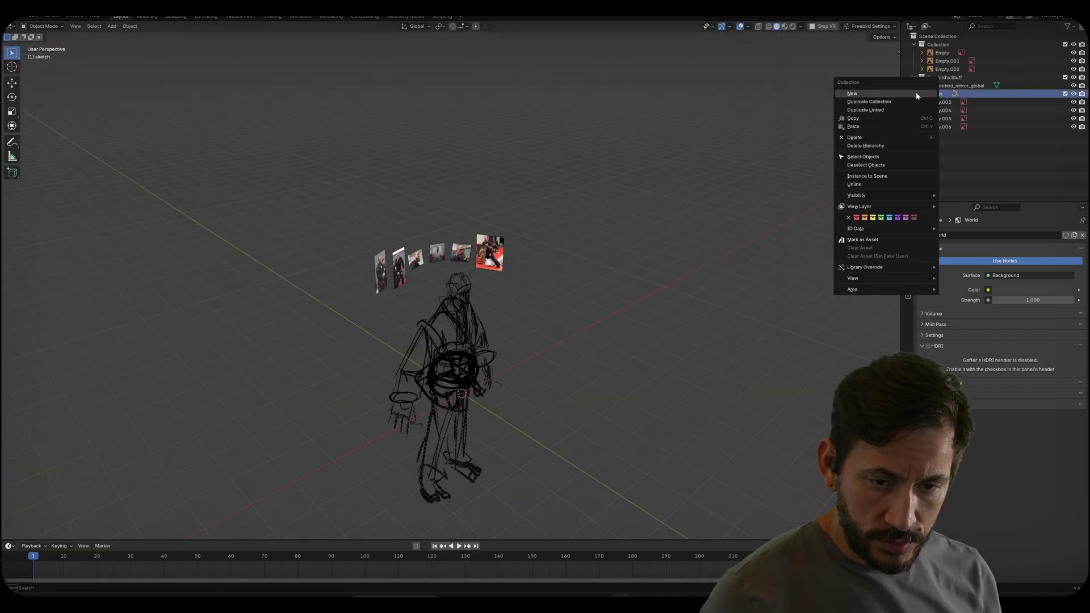
click(874, 161)
middle_drag(823, 202, 507, 348)
Step: Scale the sketch to about half size and lower it to stand at the origin
key(g)
key(z)
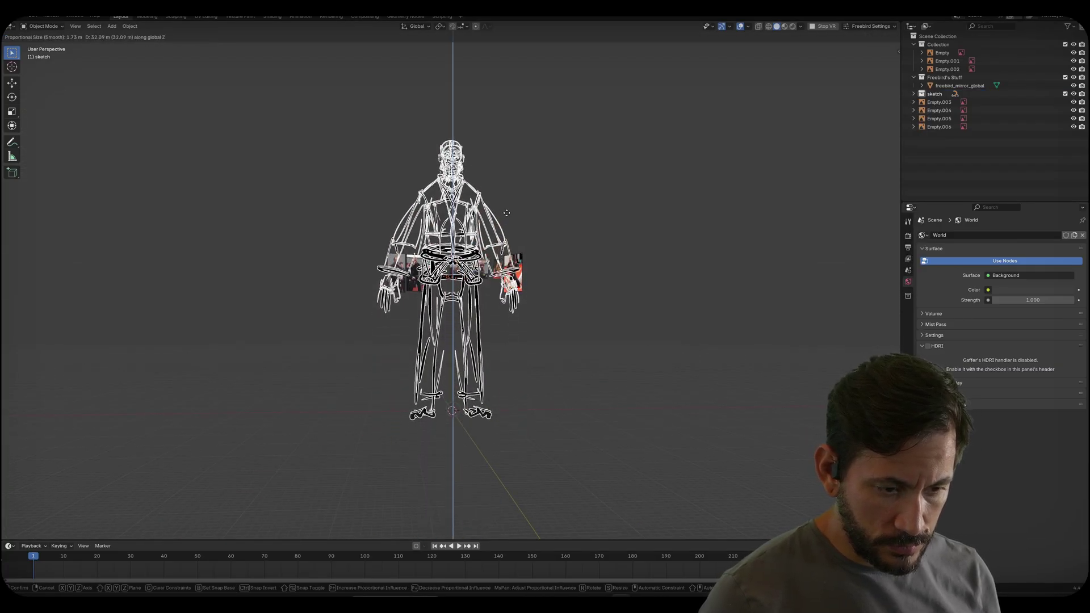
click(509, 217)
key(s)
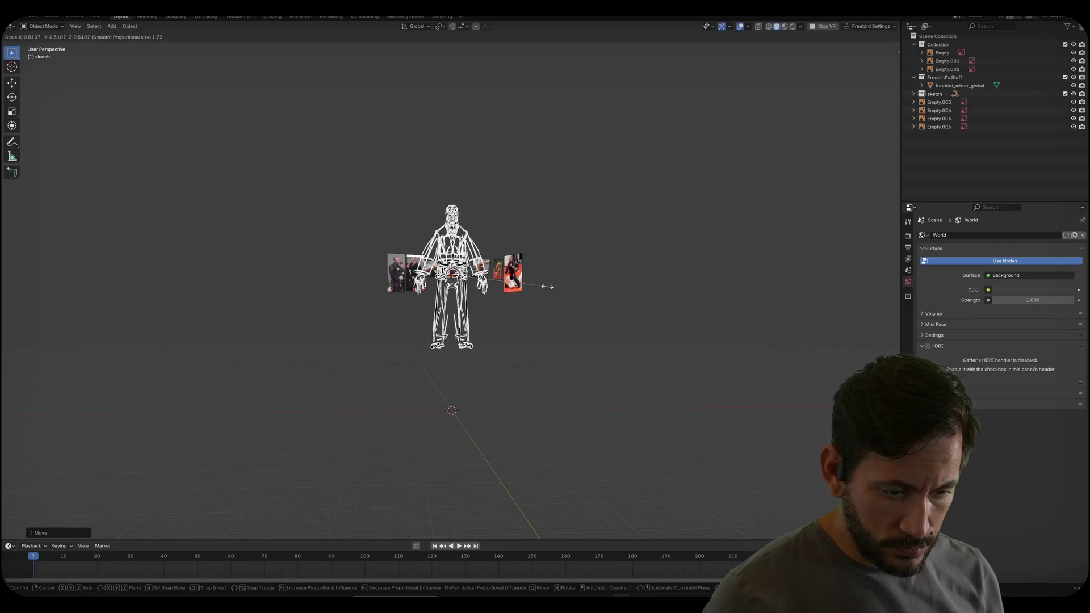
click(538, 284)
key(g)
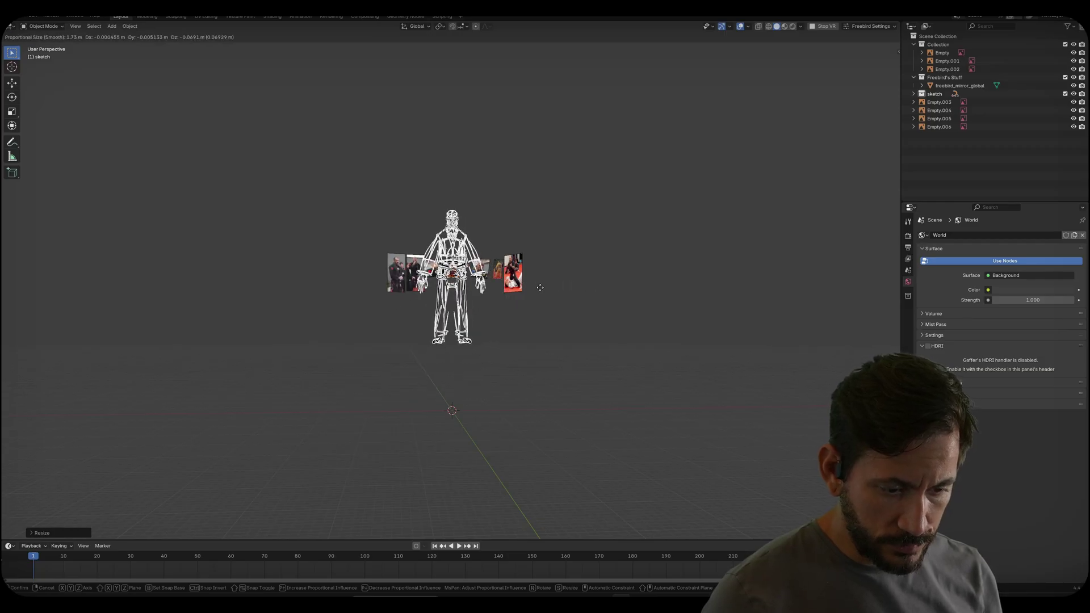
click(544, 345)
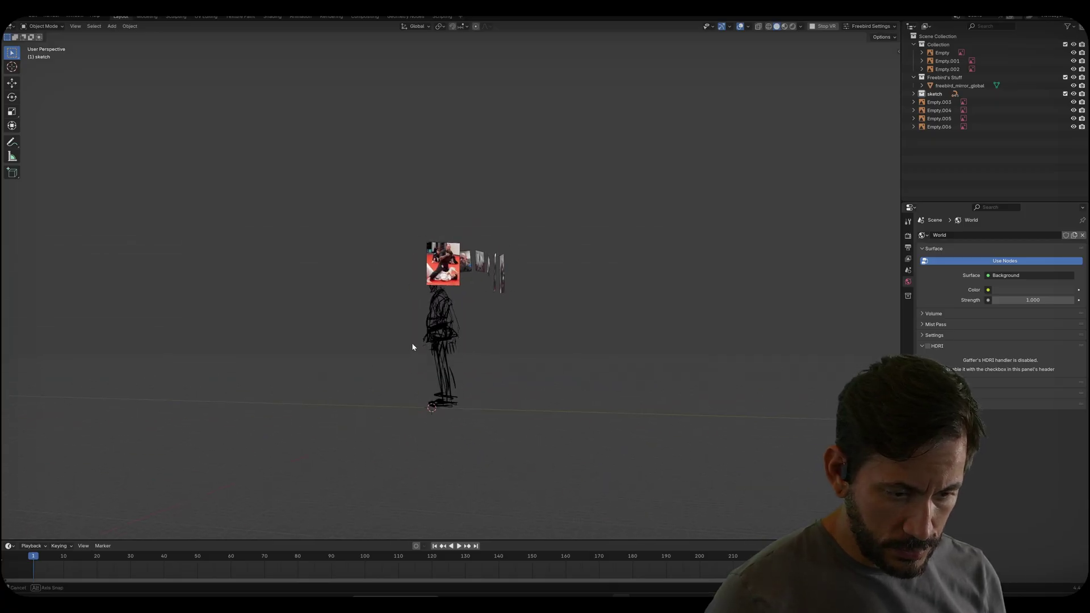
Step: Build gray hull volumes from bearded face to hands and feet in VR, restoring accidentally deleted eye strokes
scroll(532, 353, up, 5)
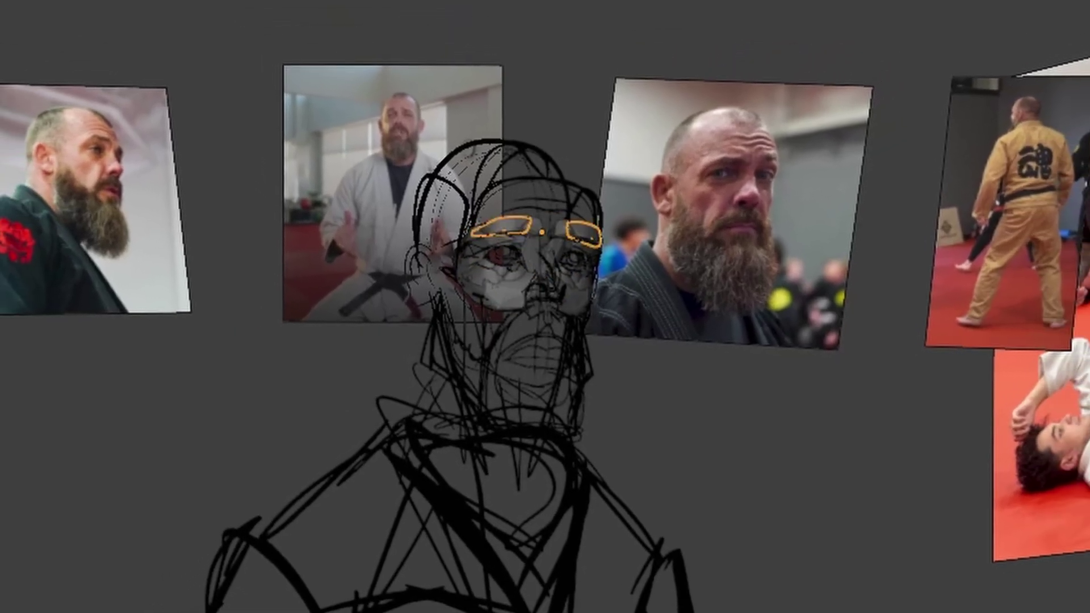
key(Delete)
key(ctrl+z)
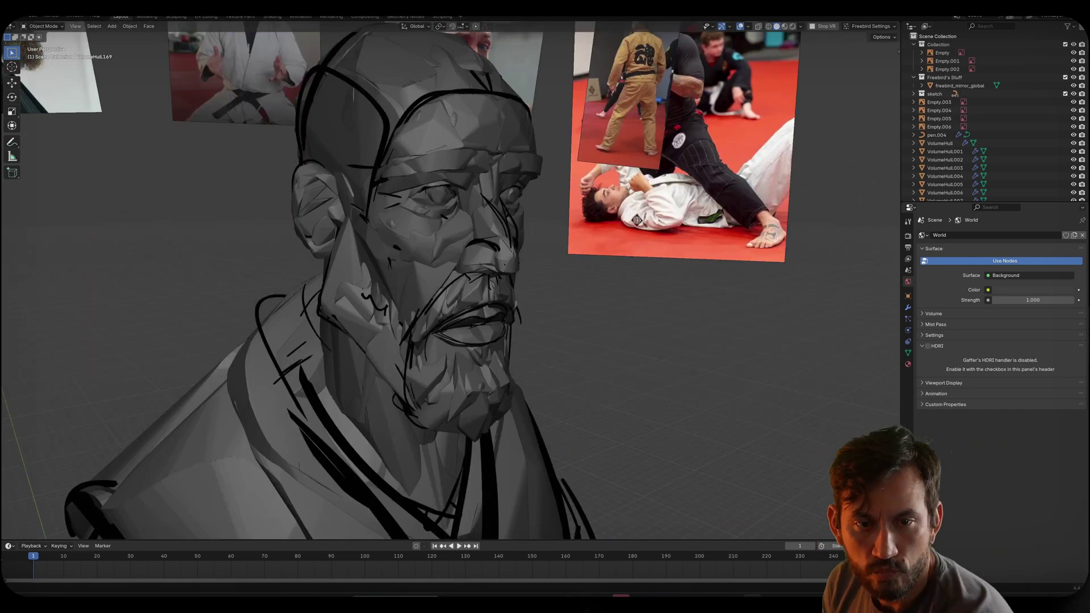
Step: Exclude the sketch collection, orbit around the finished figure, and box-select all its pieces
click(1066, 94)
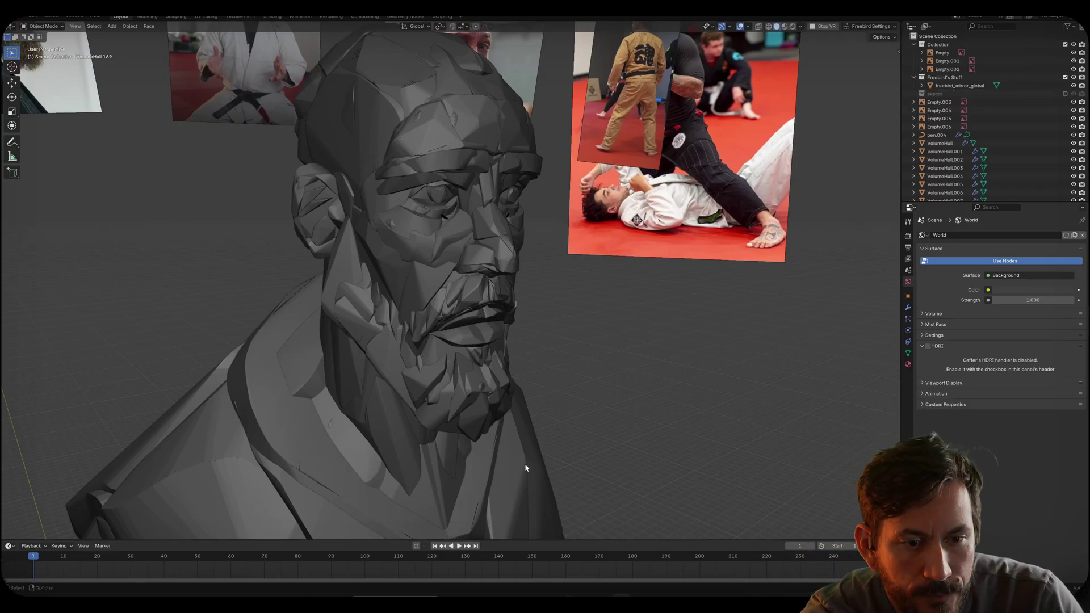
click(872, 27)
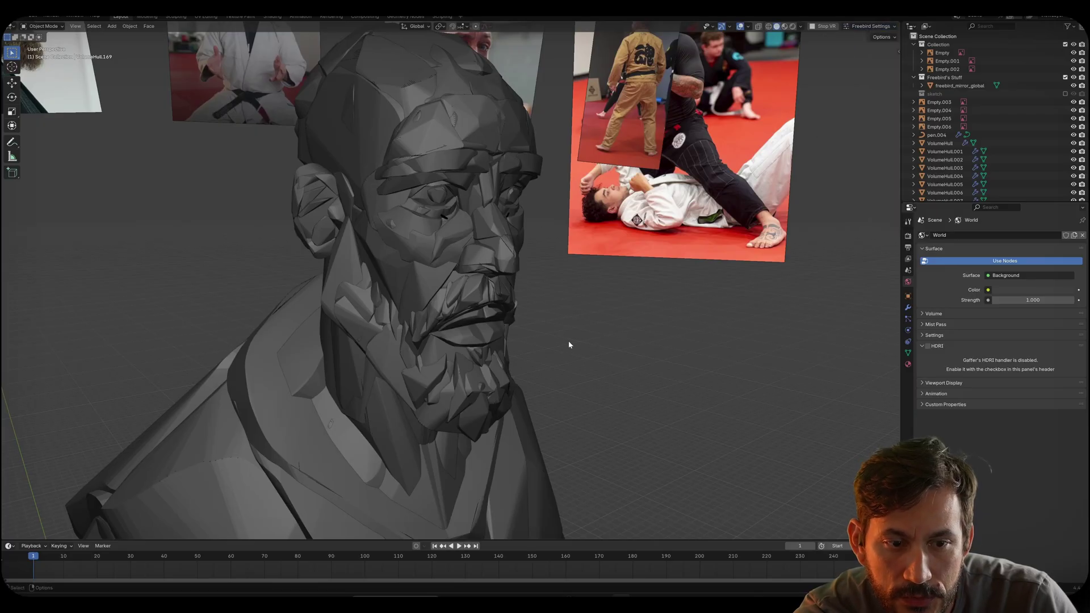
scroll(561, 348, down, 5)
scroll(525, 364, down, 2)
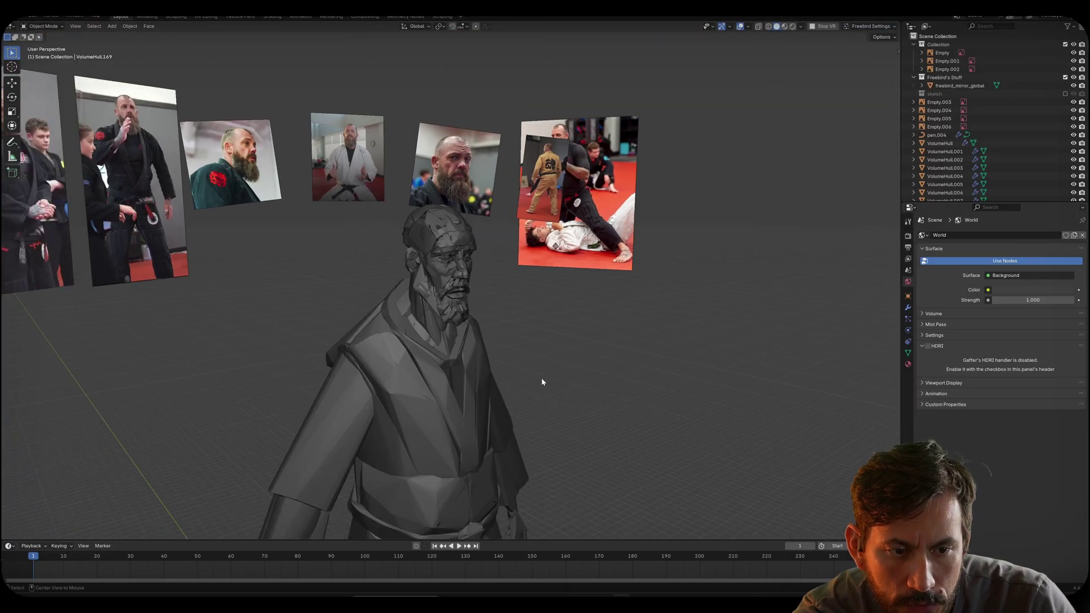
middle_drag(530, 401, 516, 307)
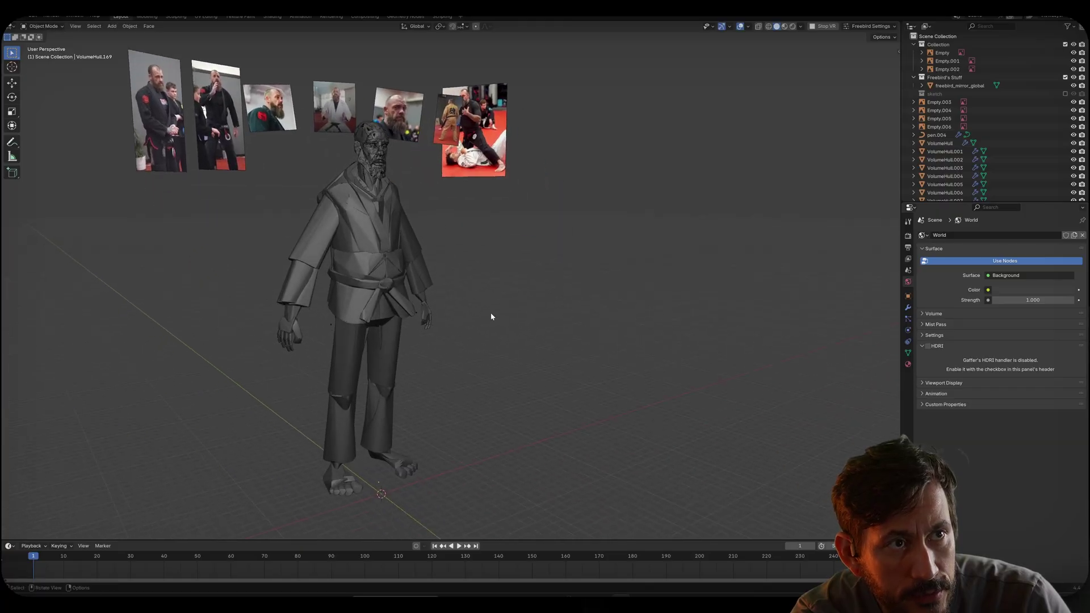
middle_drag(441, 286, 270, 133)
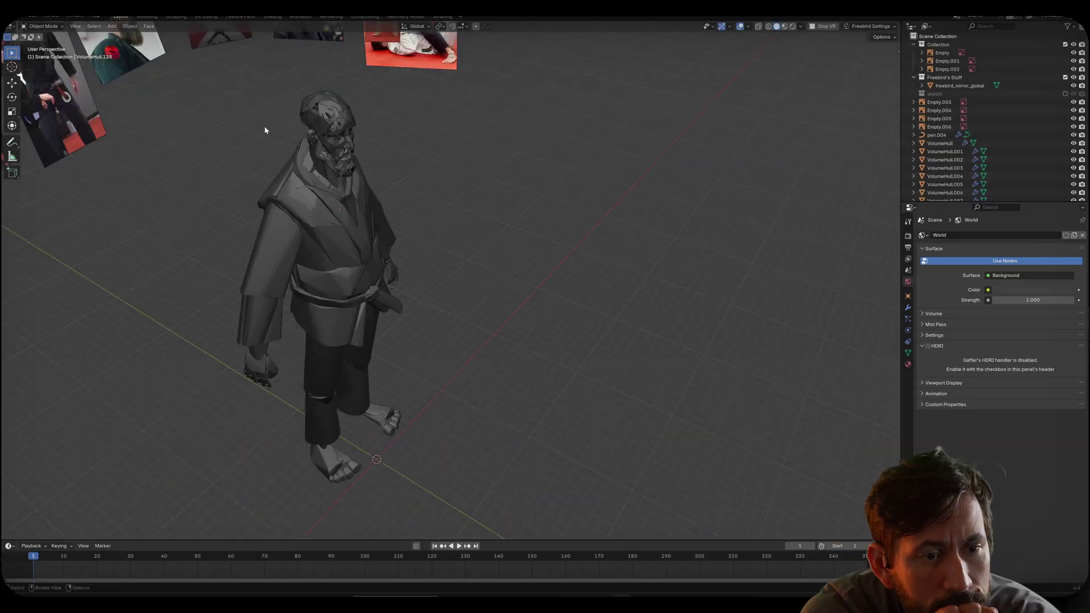
drag(231, 91, 519, 528)
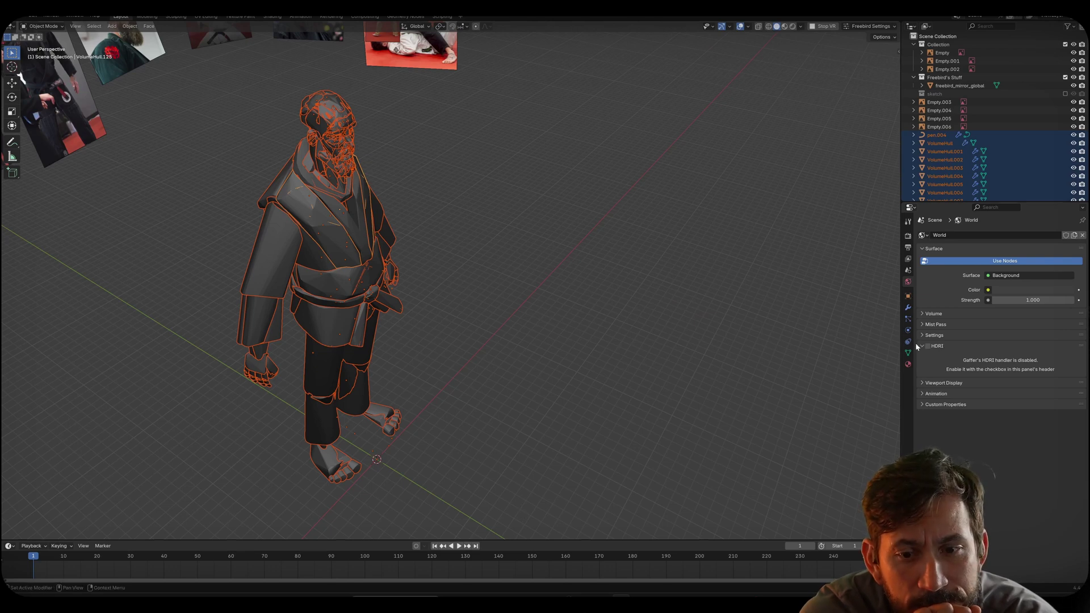
Step: Apply all Mirror modifiers on the selected hull pieces from Modifier Properties
click(908, 309)
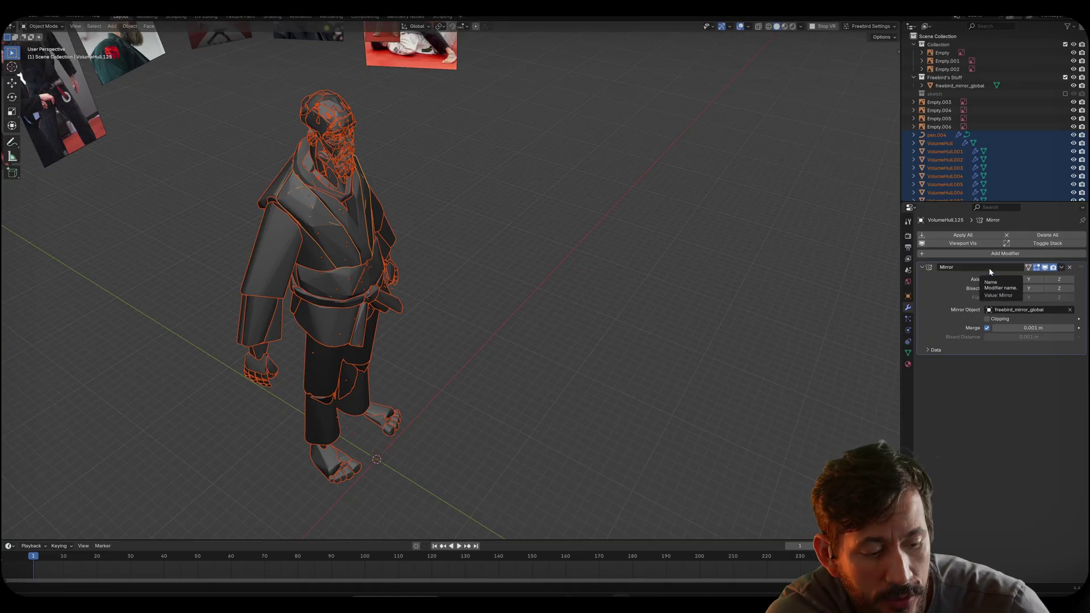
click(963, 235)
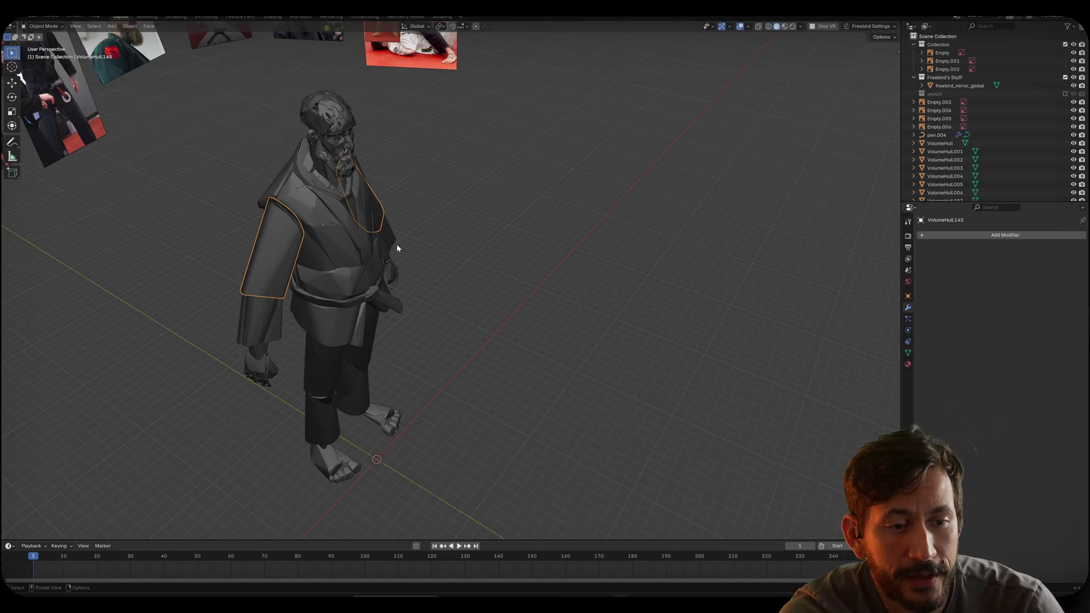
Step: Test that the sleeve pieces move independently, then box-select the whole character
middle_drag(521, 256, 462, 232)
key(g)
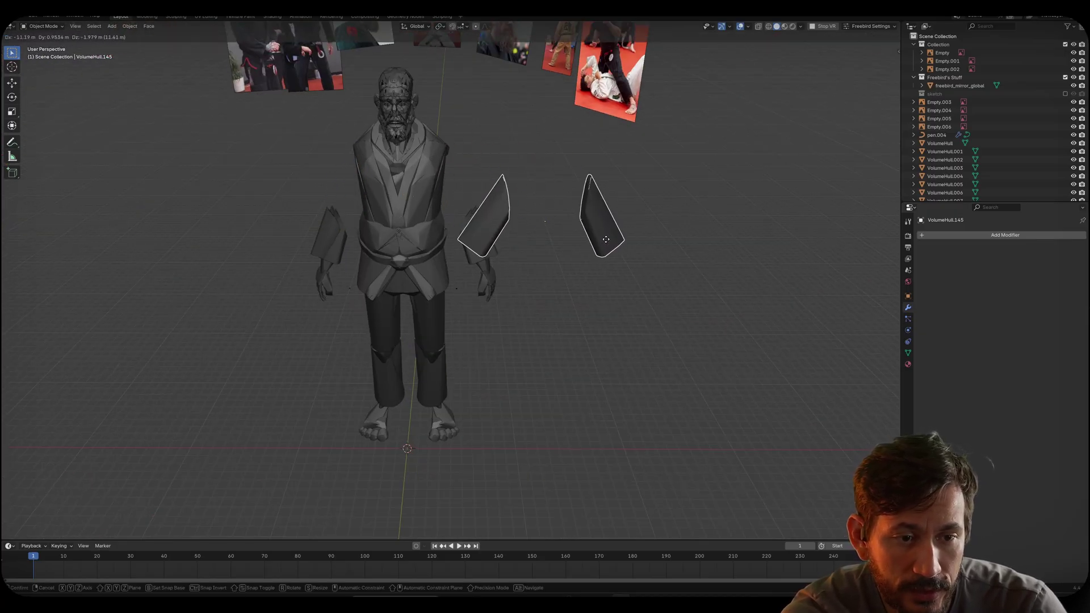
middle_drag(610, 239, 464, 191)
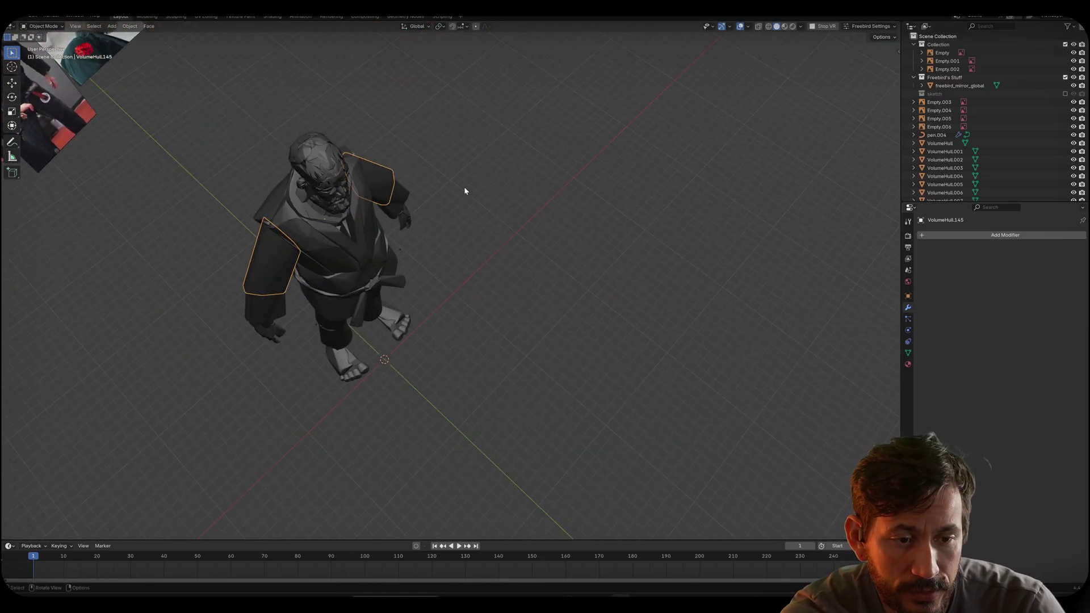
drag(450, 200, 173, 443)
middle_drag(316, 401, 445, 343)
Step: Join all pieces into one mesh, then separate it by loose parts and test moving a shoulder piece
key(ctrl+j)
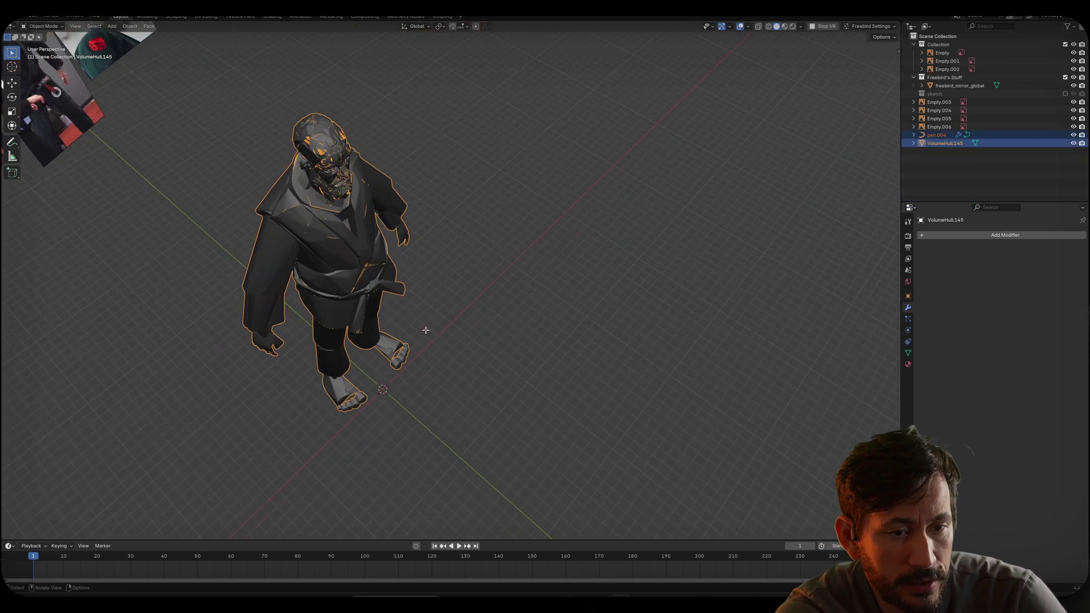
key(Tab)
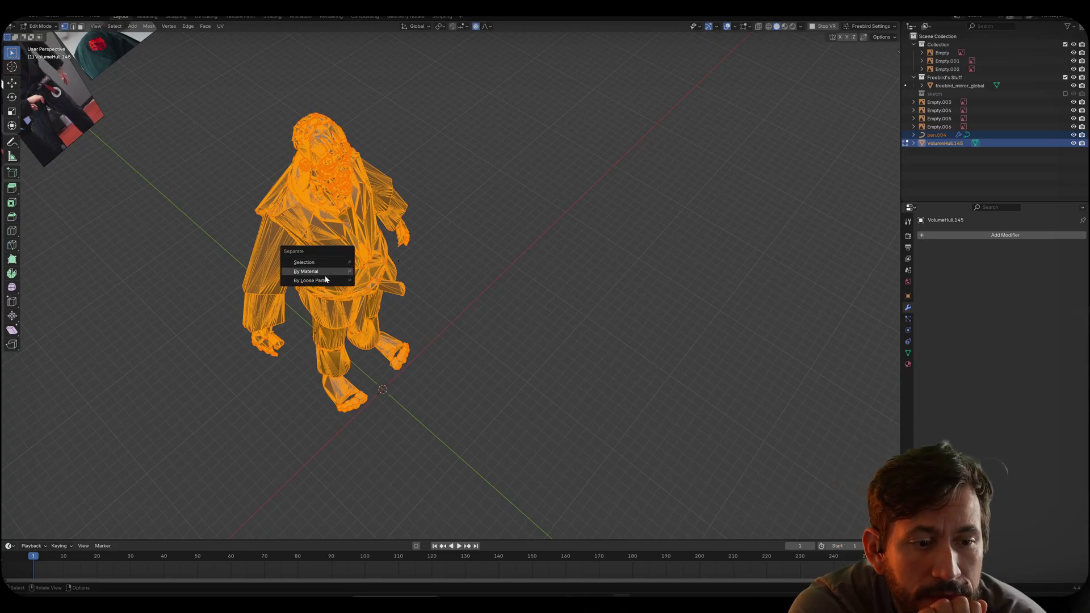
click(323, 282)
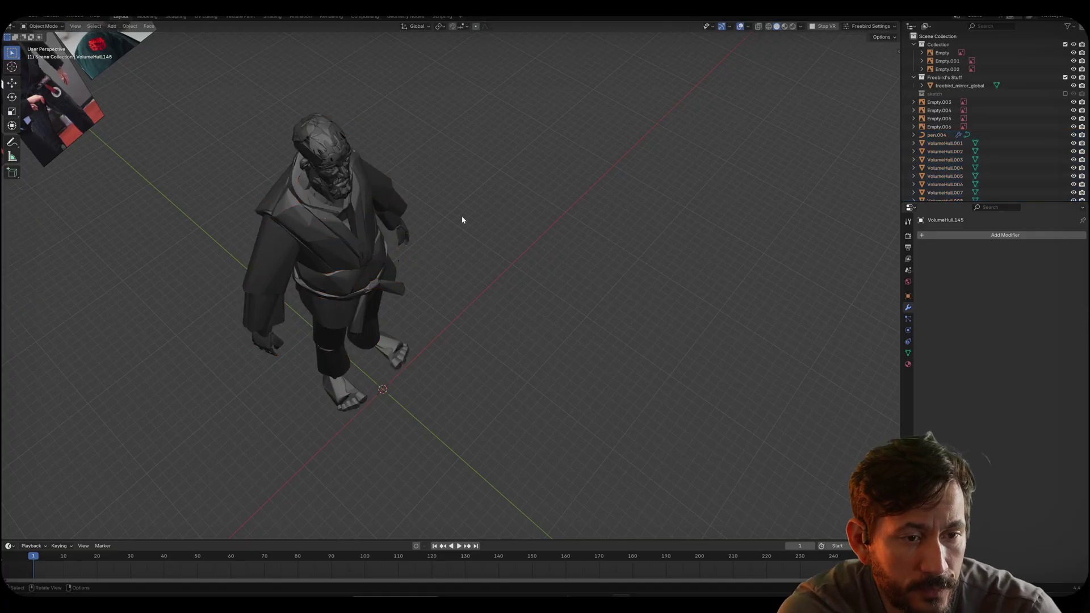
key(g)
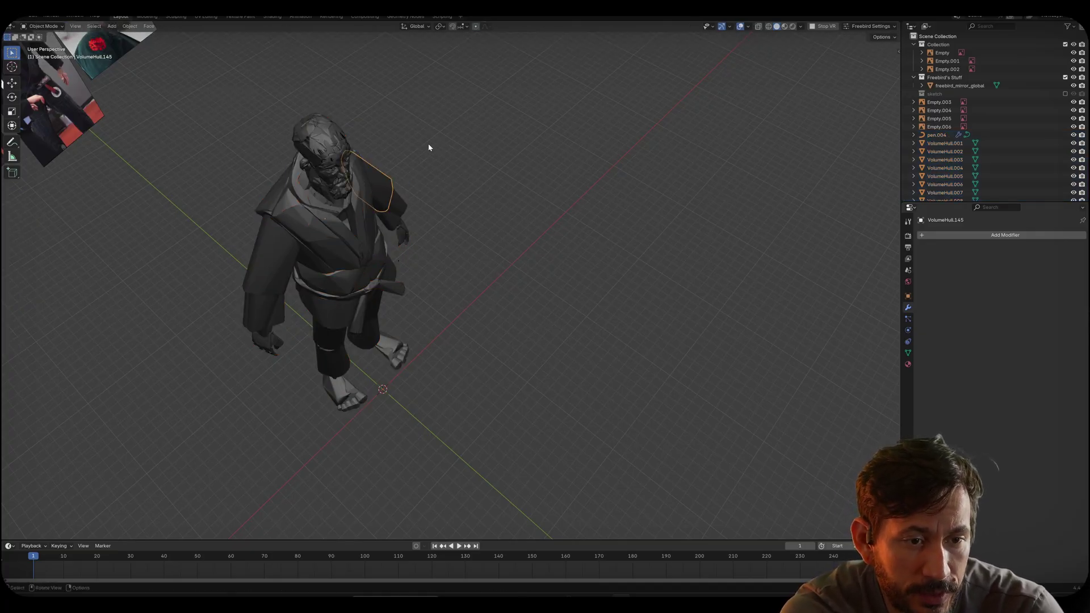
middle_drag(519, 232, 477, 226)
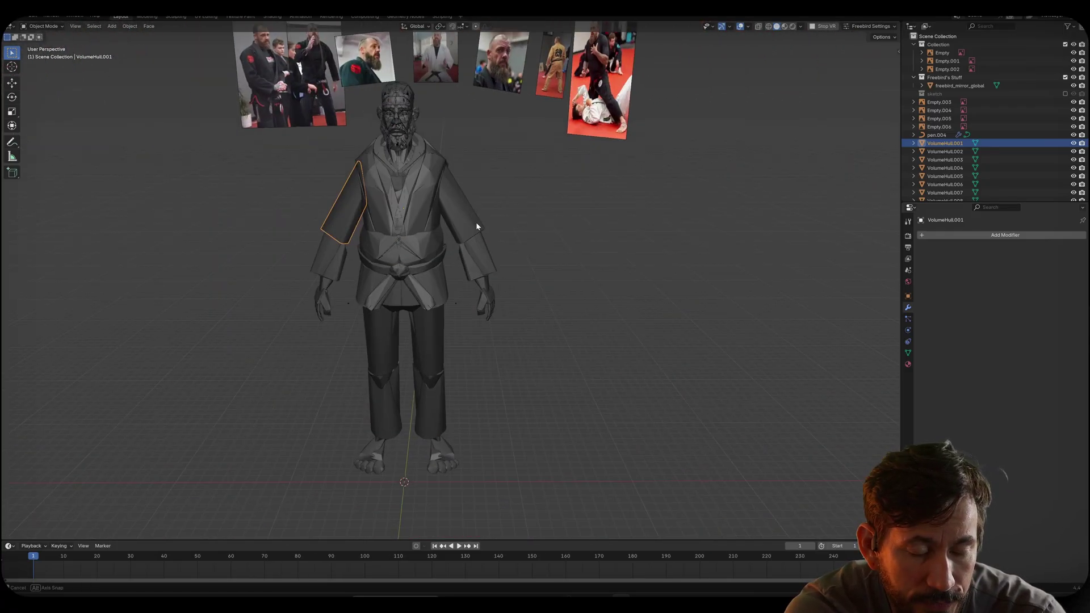
click(477, 253)
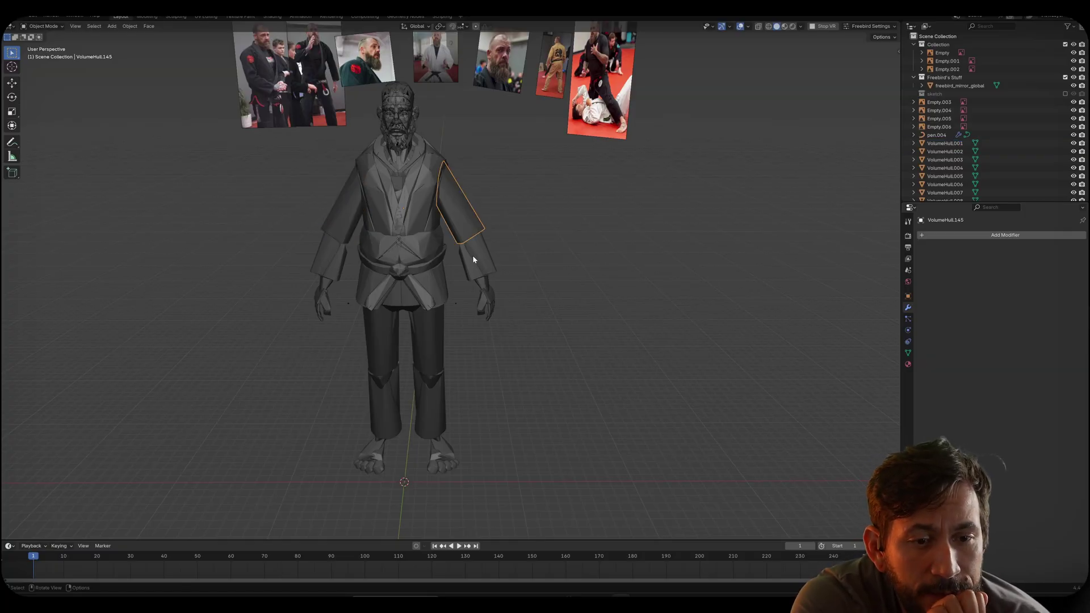
click(442, 364)
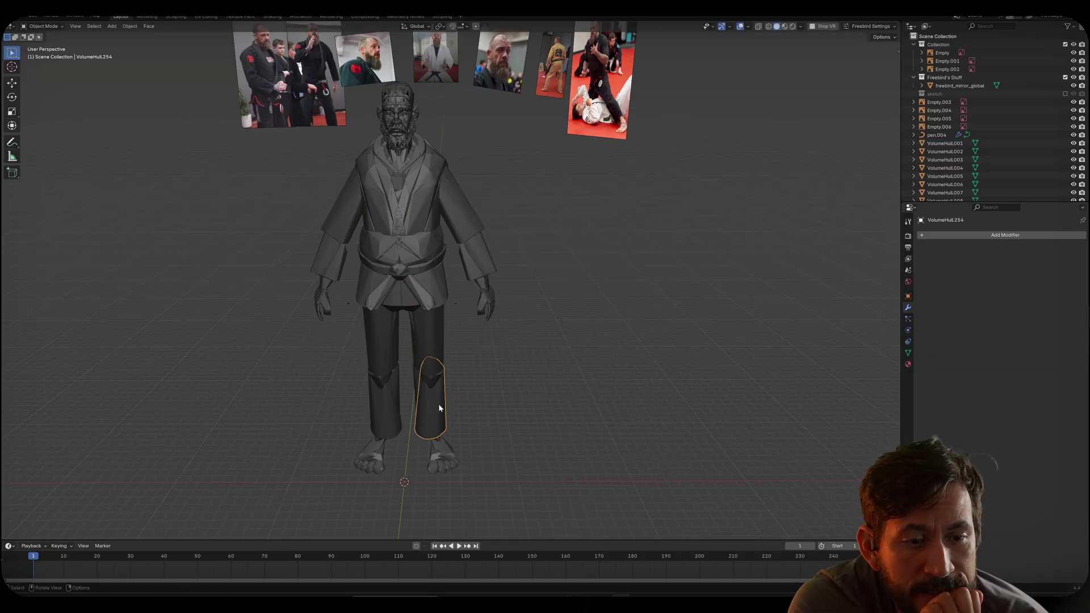
middle_drag(571, 332, 672, 328)
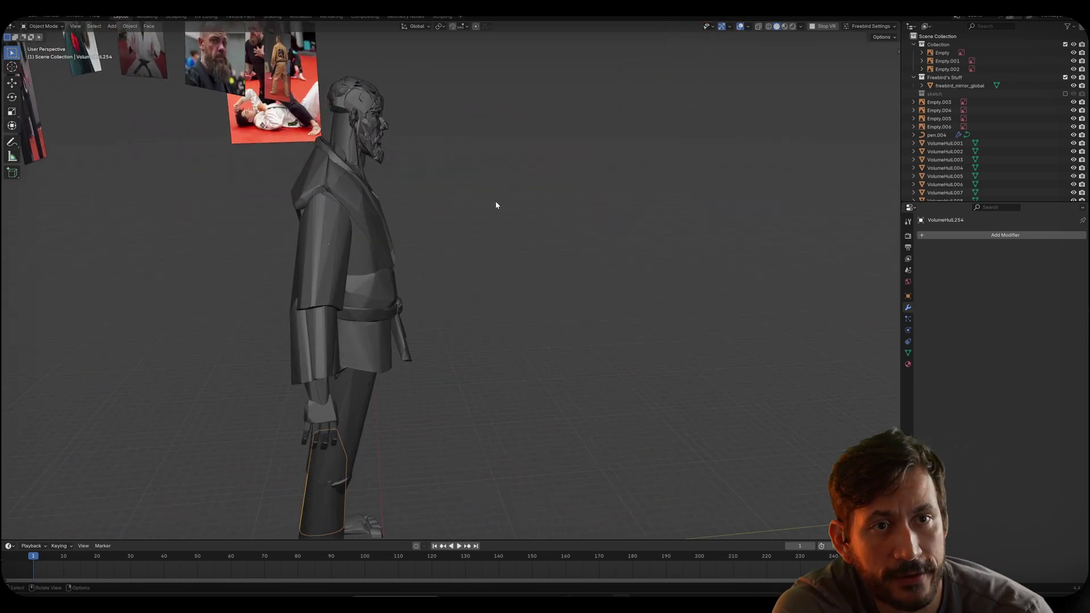
middle_drag(499, 192, 520, 280)
scroll(519, 280, up, 5)
shift+middle_drag(431, 197, 515, 271)
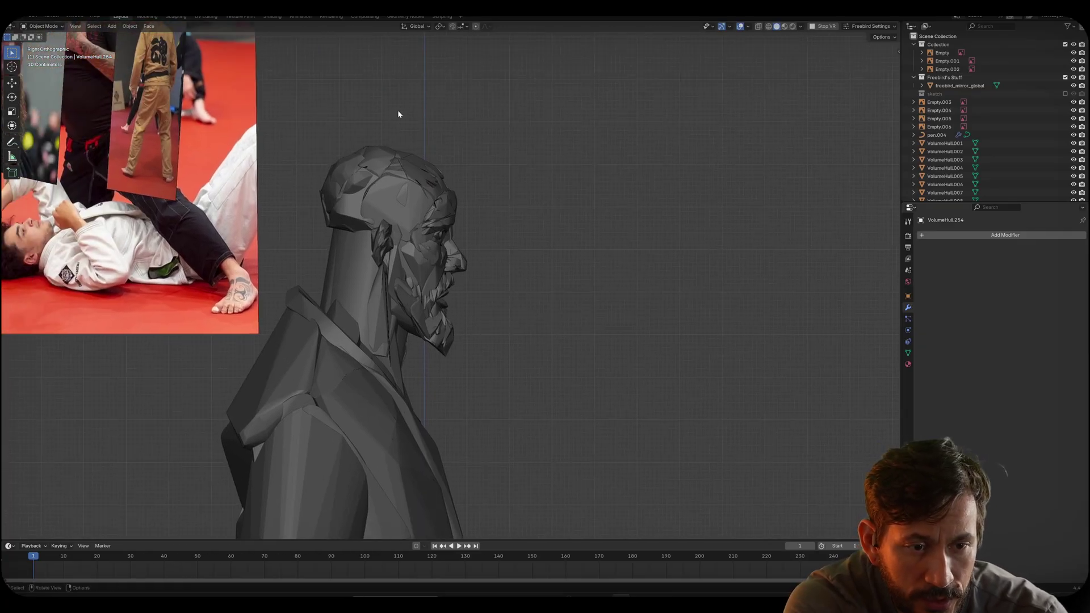
drag(454, 261, 538, 361)
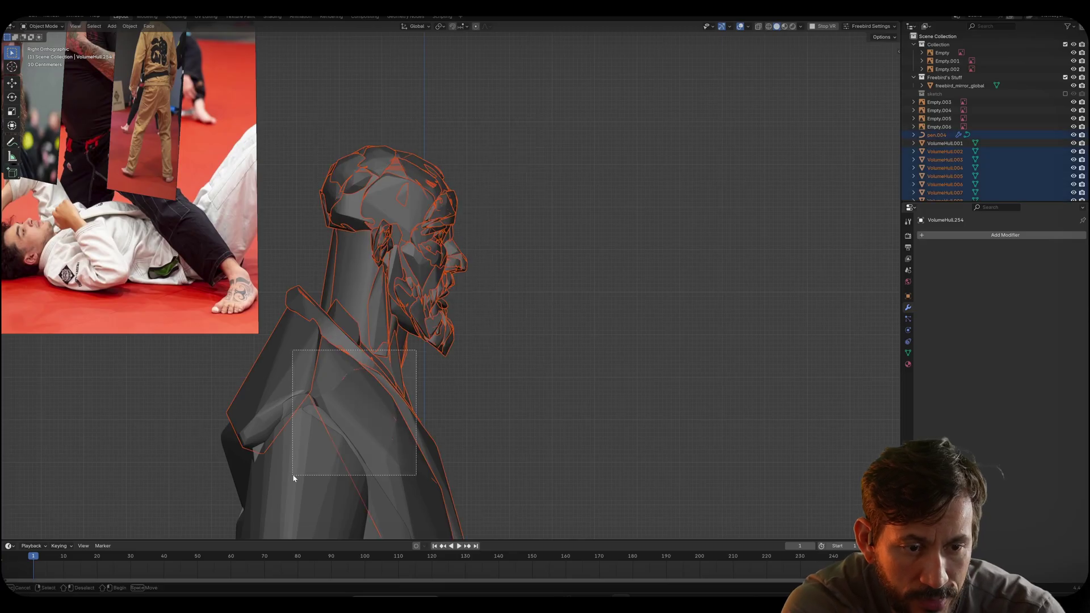
ctrl+drag(293, 478, 230, 534)
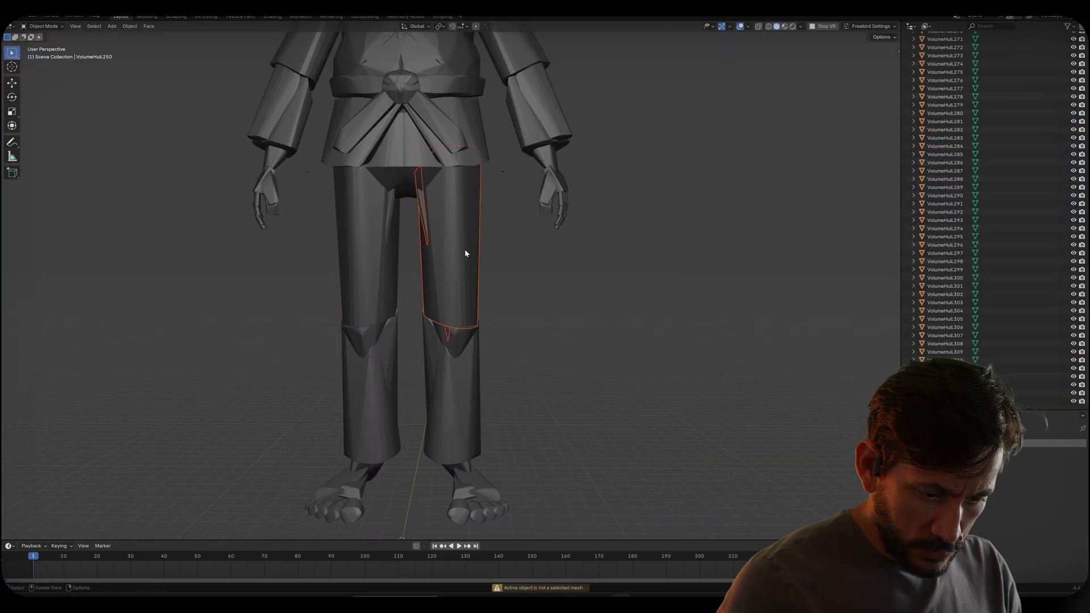
shift+click(454, 256)
shift+click(455, 262)
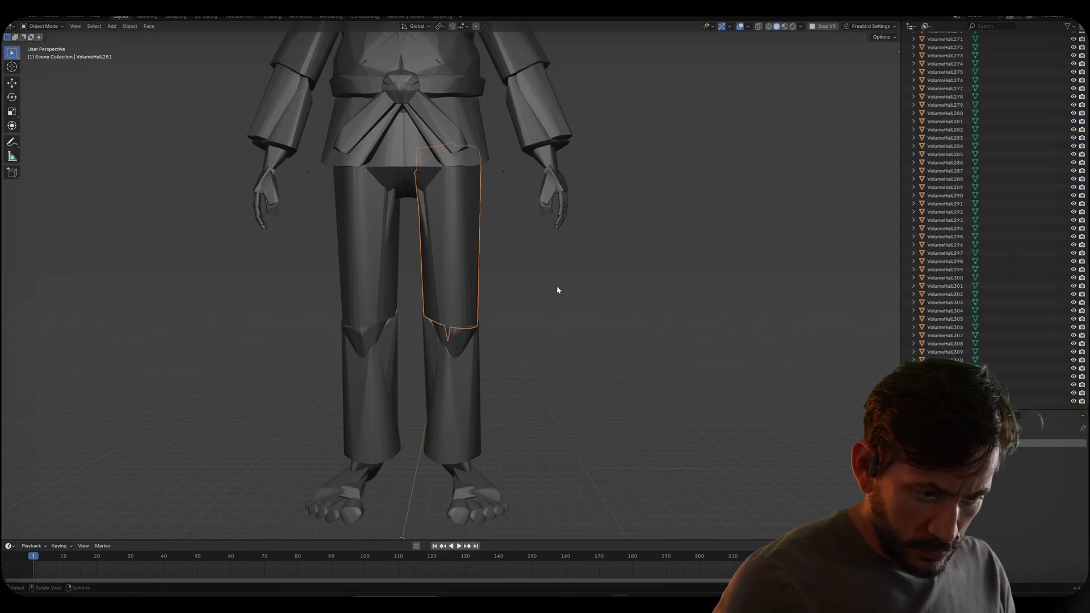
Step: Select the right hand and orbit to a close three-quarter front view of the figure
middle_drag(444, 263, 548, 192)
drag(581, 161, 531, 226)
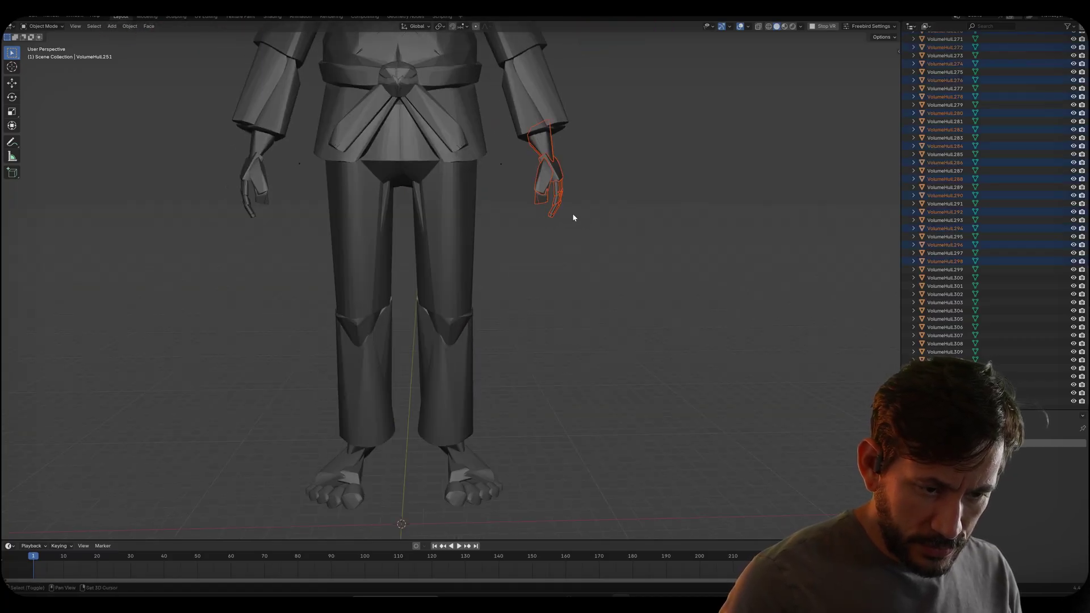
middle_drag(572, 219, 560, 382)
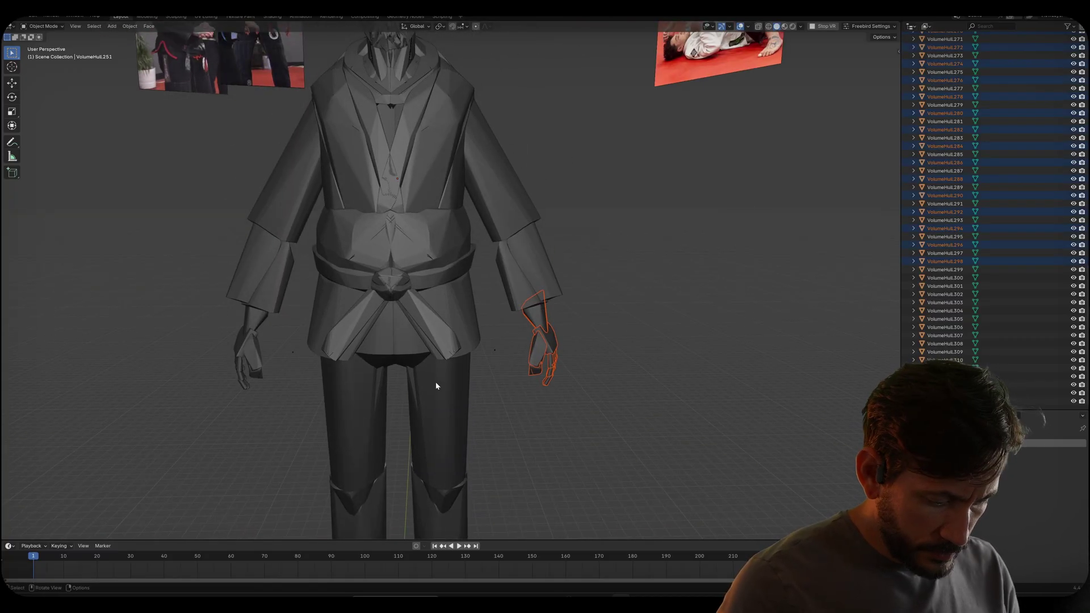
middle_drag(595, 329, 607, 353)
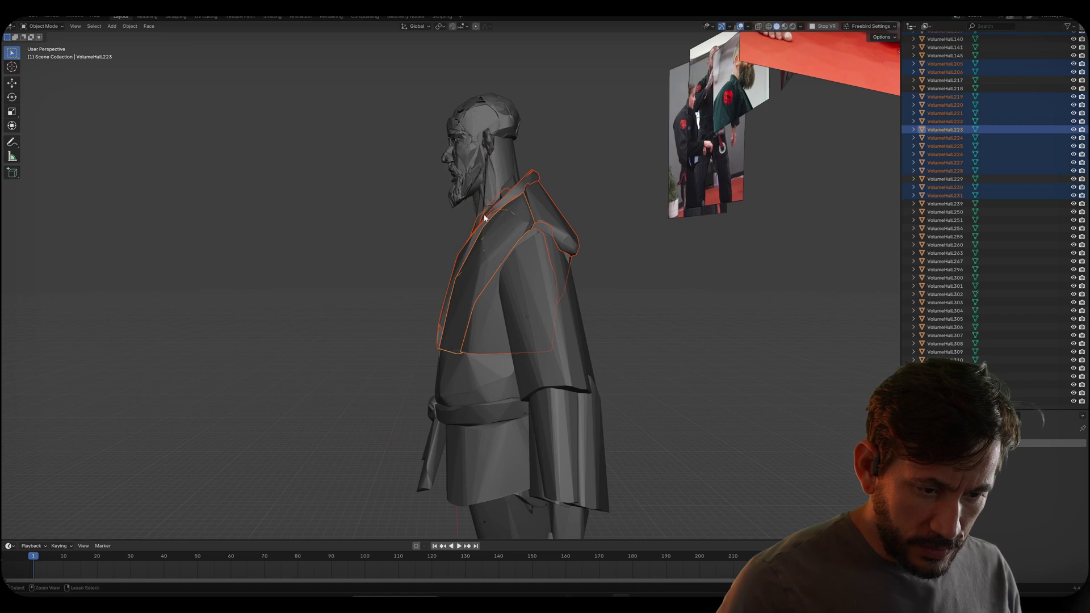
ctrl+middle_drag(484, 217, 571, 356)
scroll(444, 309, up, 3)
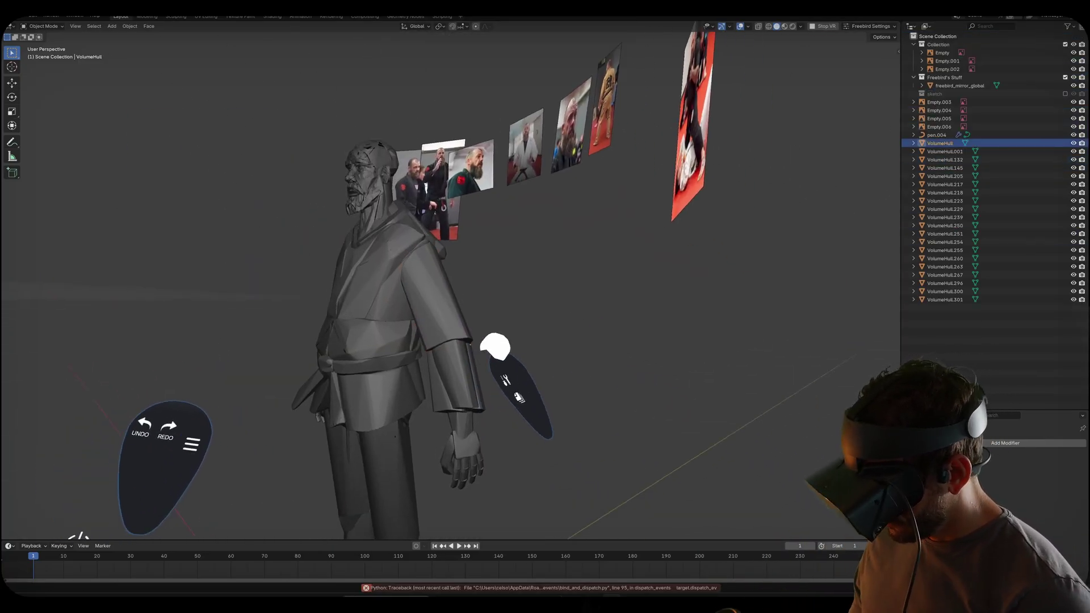
Step: Grab and reposition the arm, head and torso pieces in VR
click(491, 344)
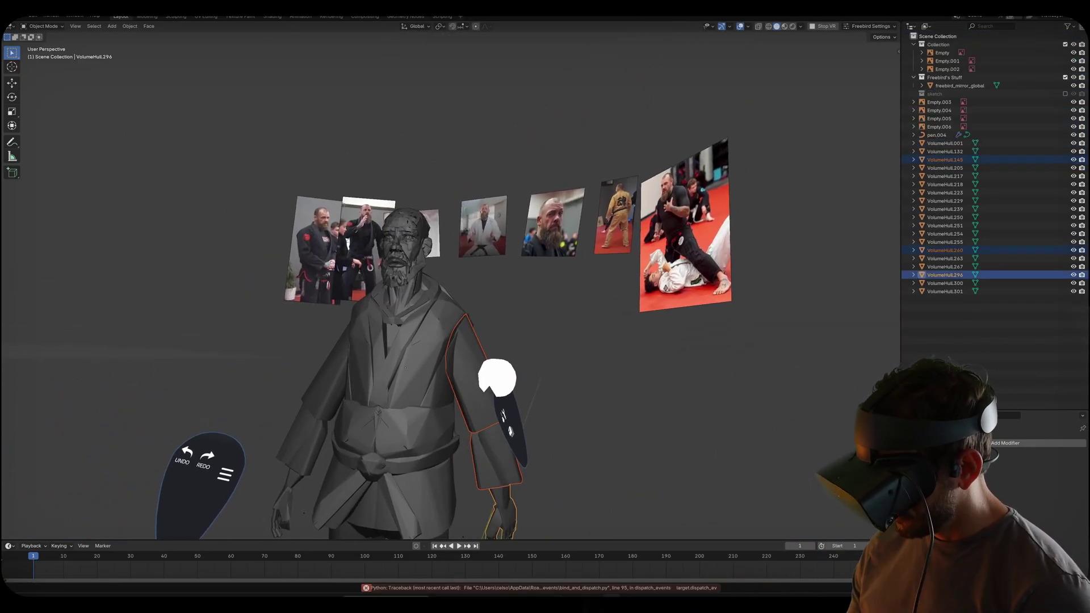
click(449, 373)
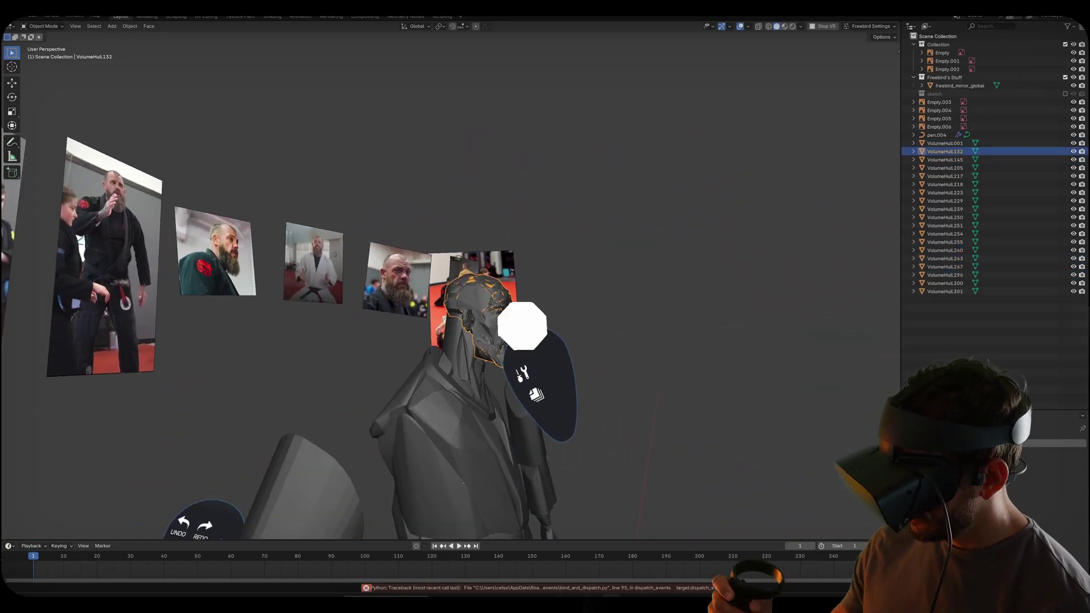
click(492, 317)
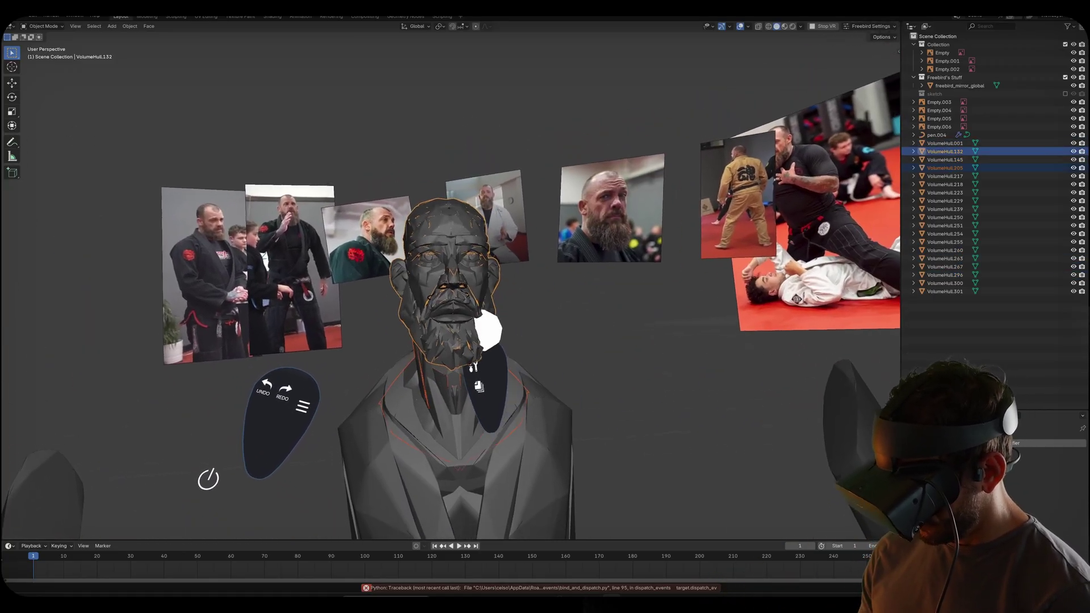
click(497, 333)
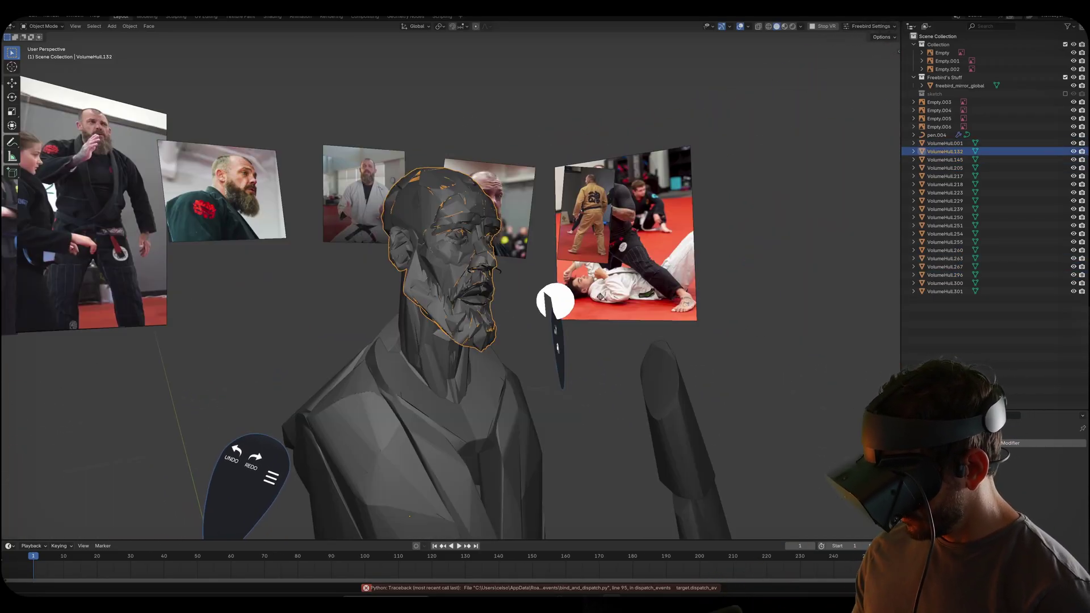
click(493, 342)
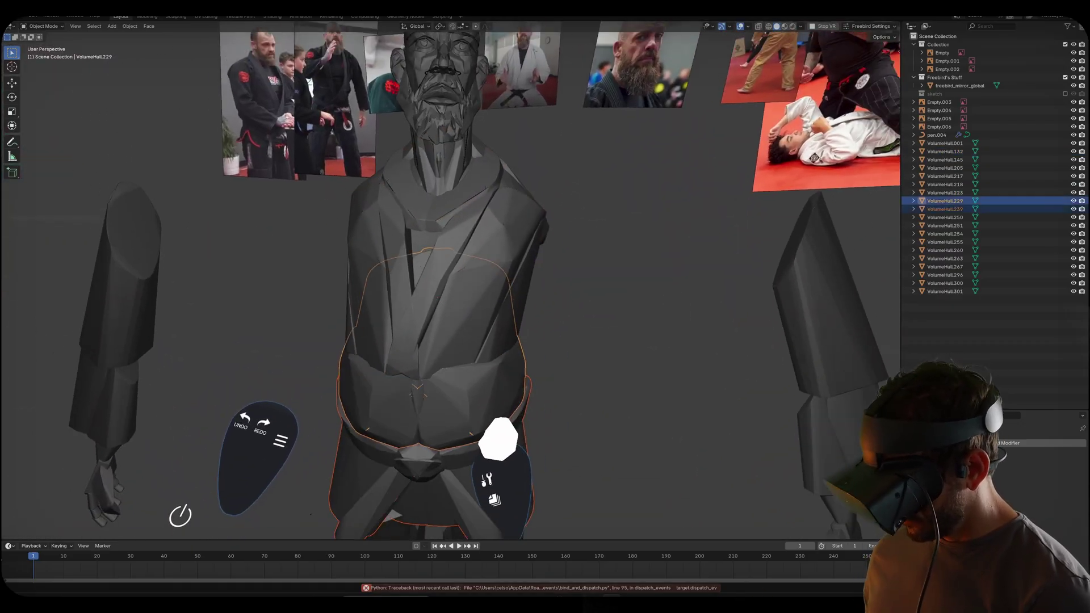
click(499, 441)
Step: Pose the leg, thigh and foot, pull the arm away, and bring the forearm and hand across the belt
click(485, 355)
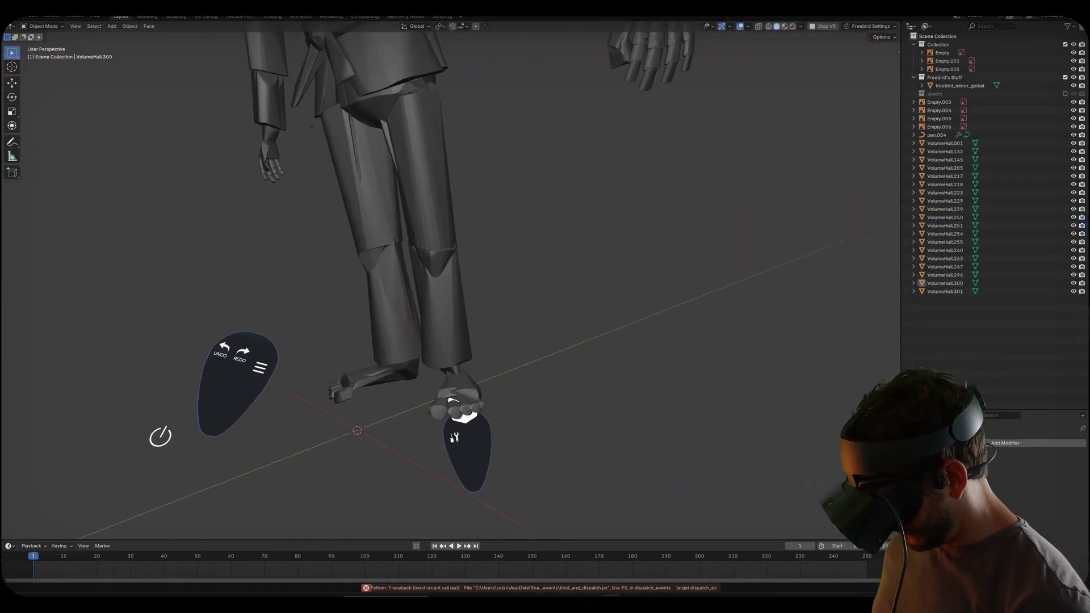
click(454, 344)
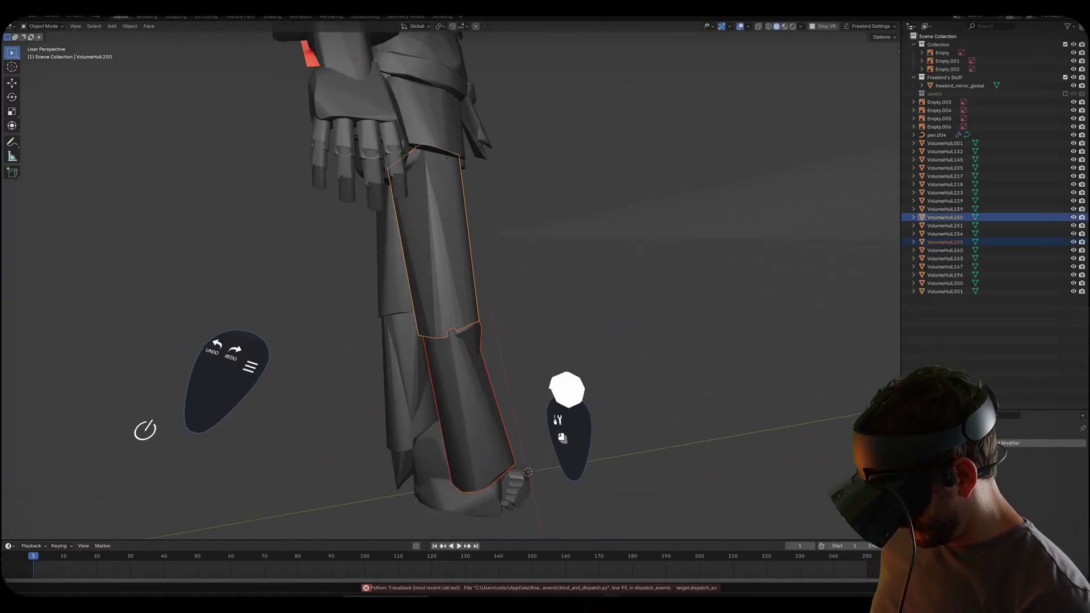
click(471, 423)
click(474, 335)
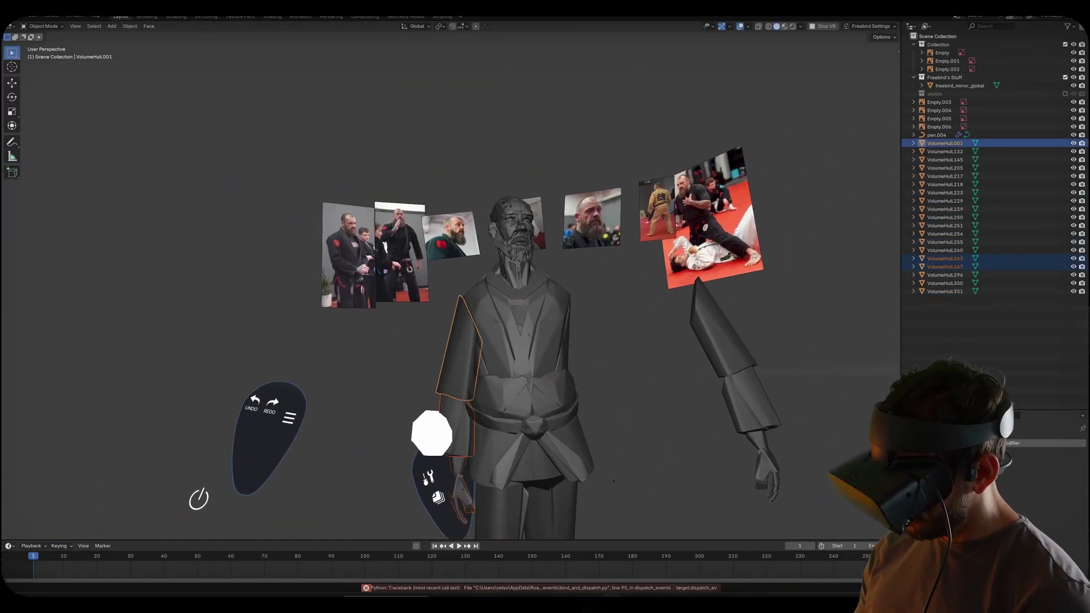
click(539, 344)
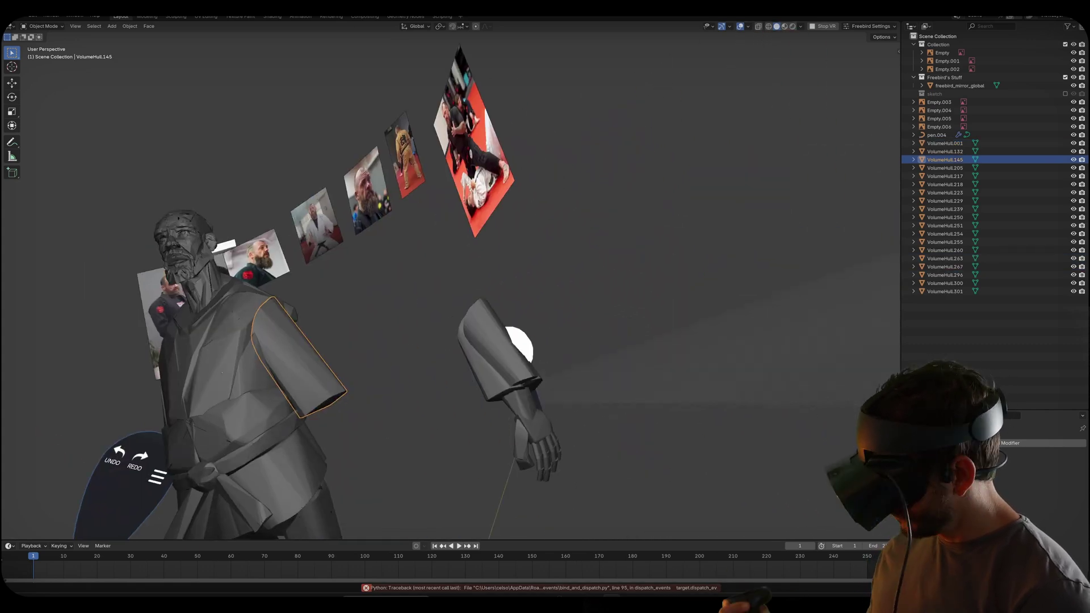
click(413, 366)
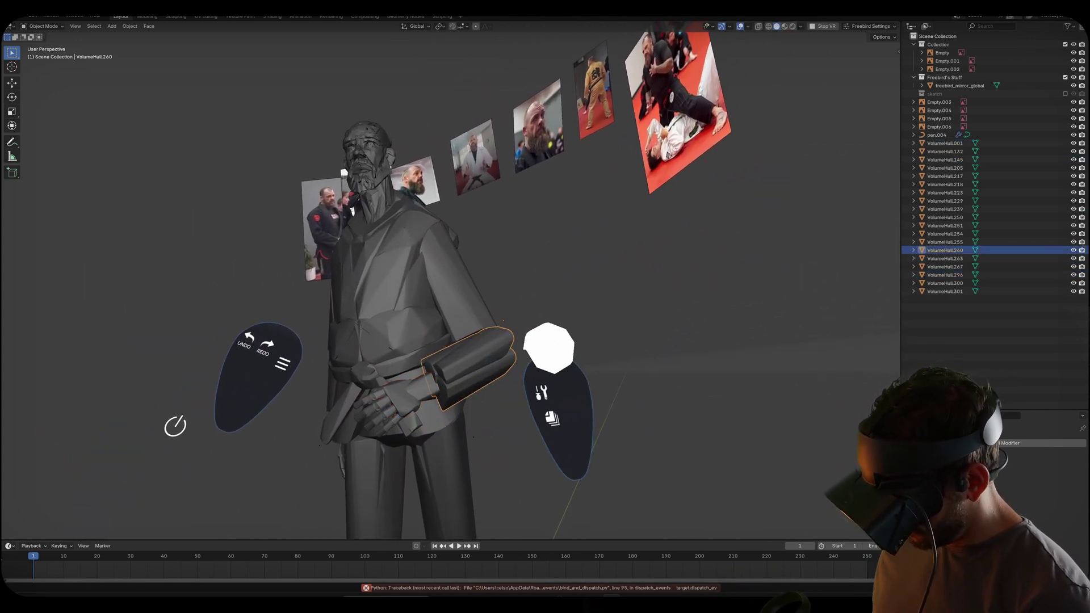